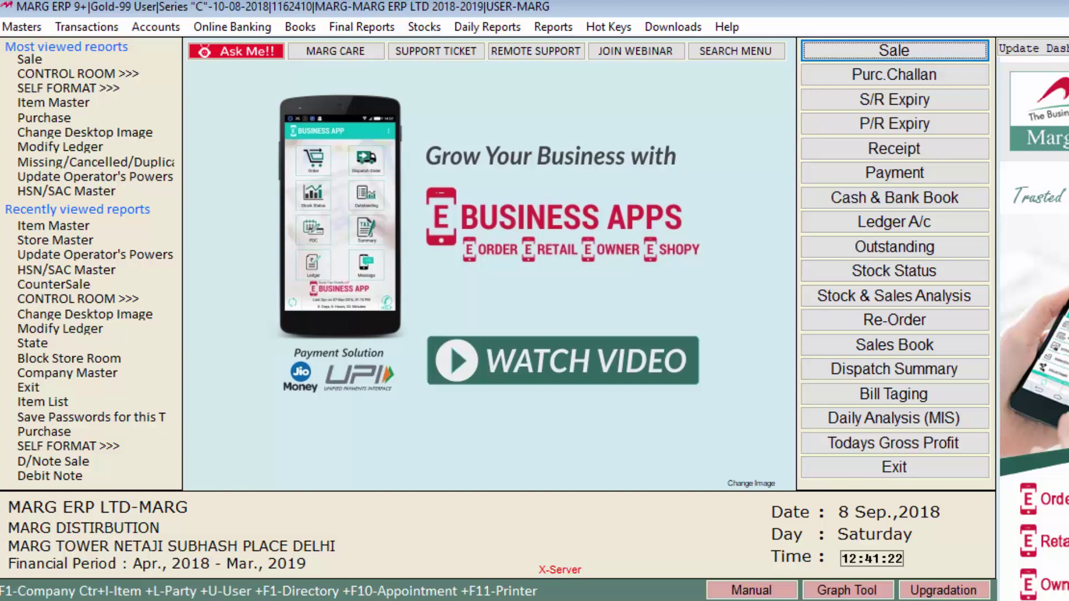
Search all Control Room settings for STATE
key(alt+m)
key(Down)
key(Down)
key(Right)
key(Up)
key(Up)
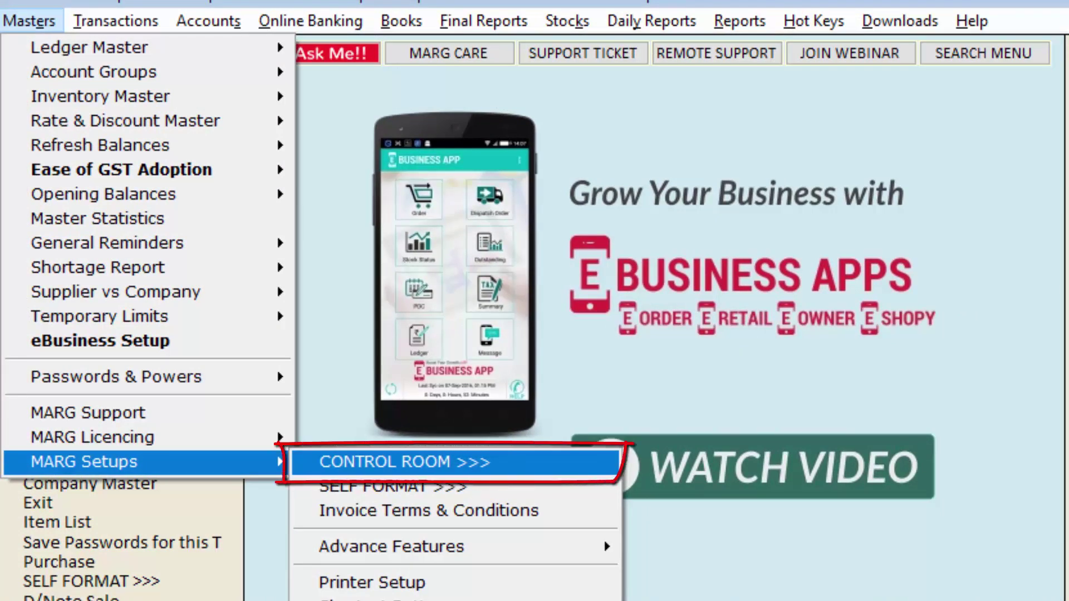
key(Return)
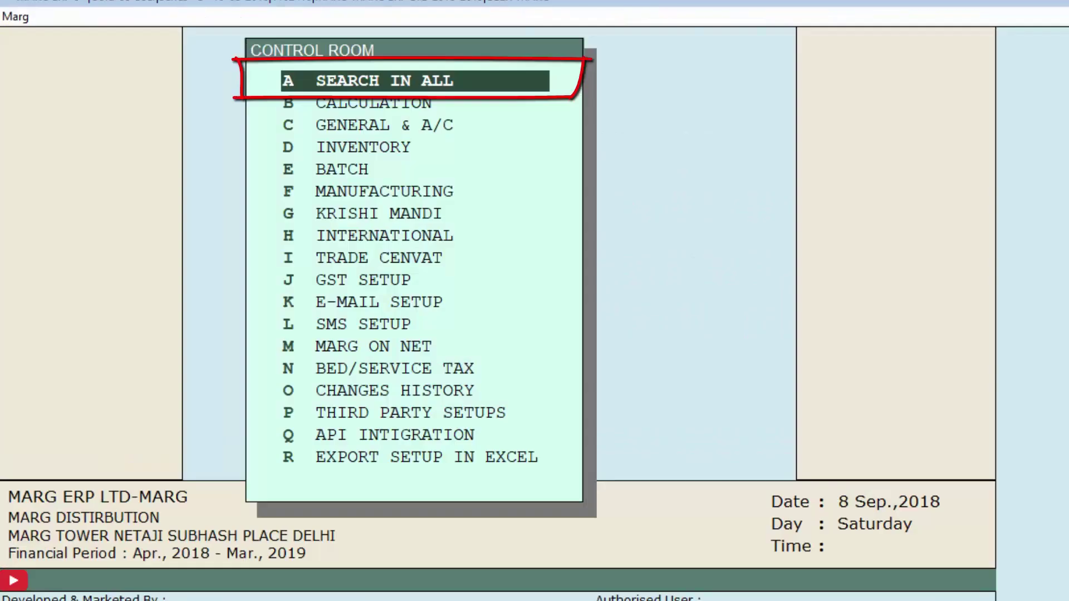
key(Return)
text(STATE)
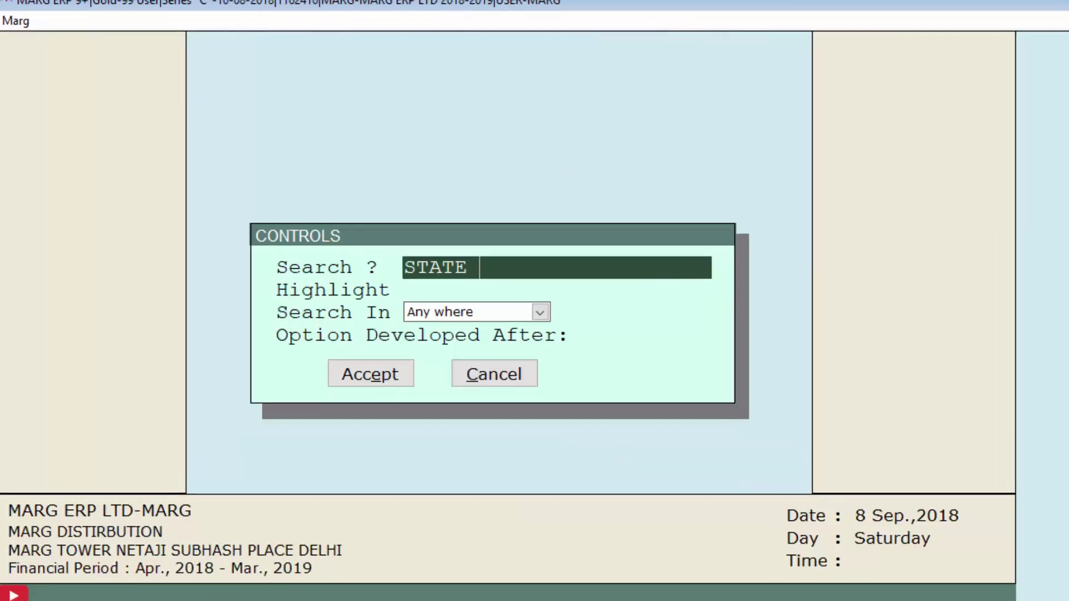
key(Return)
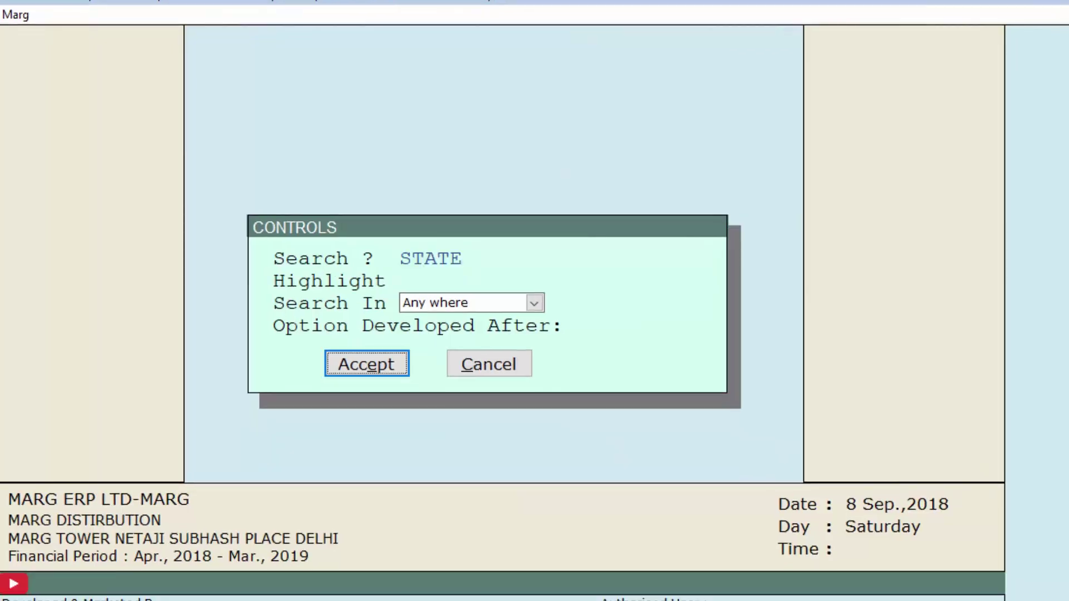
key(Return)
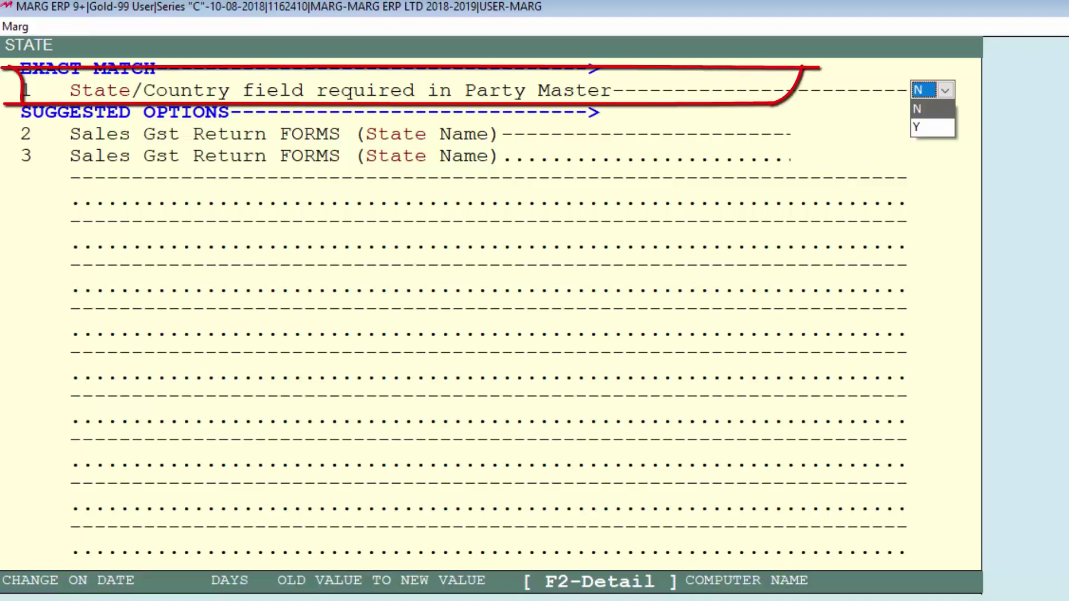
Set 'State/Country field required in Party Master' to Y and save back out
key(Down)
key(Return)
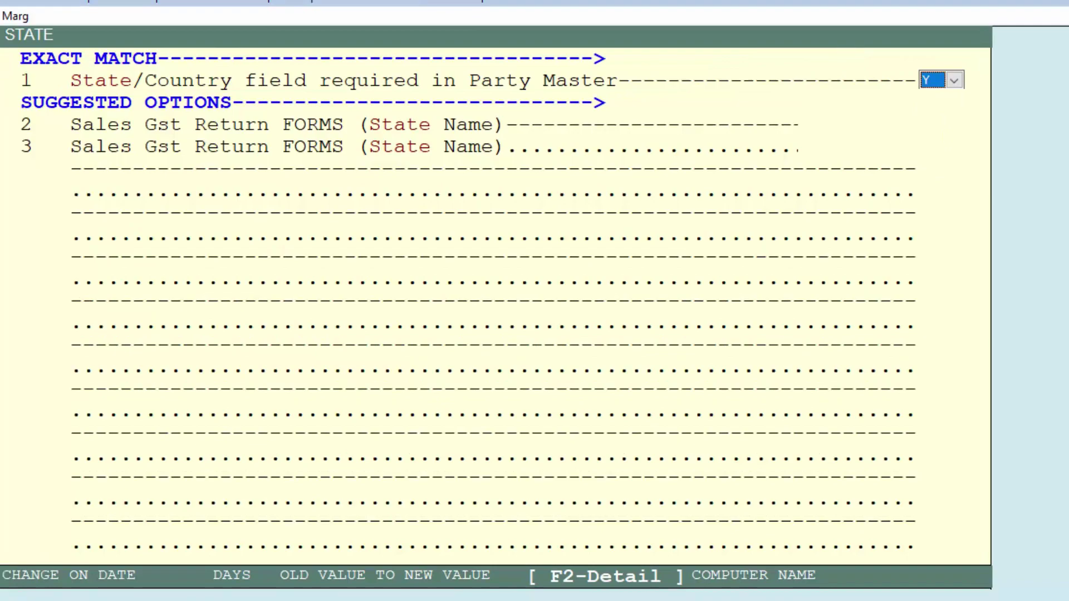
key(Escape)
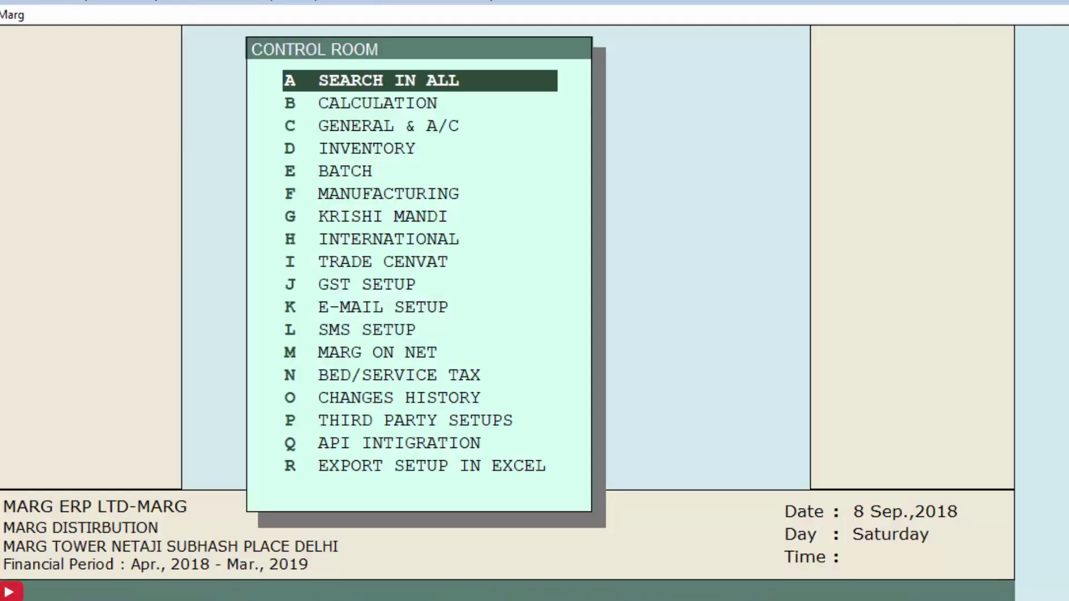
key(Escape)
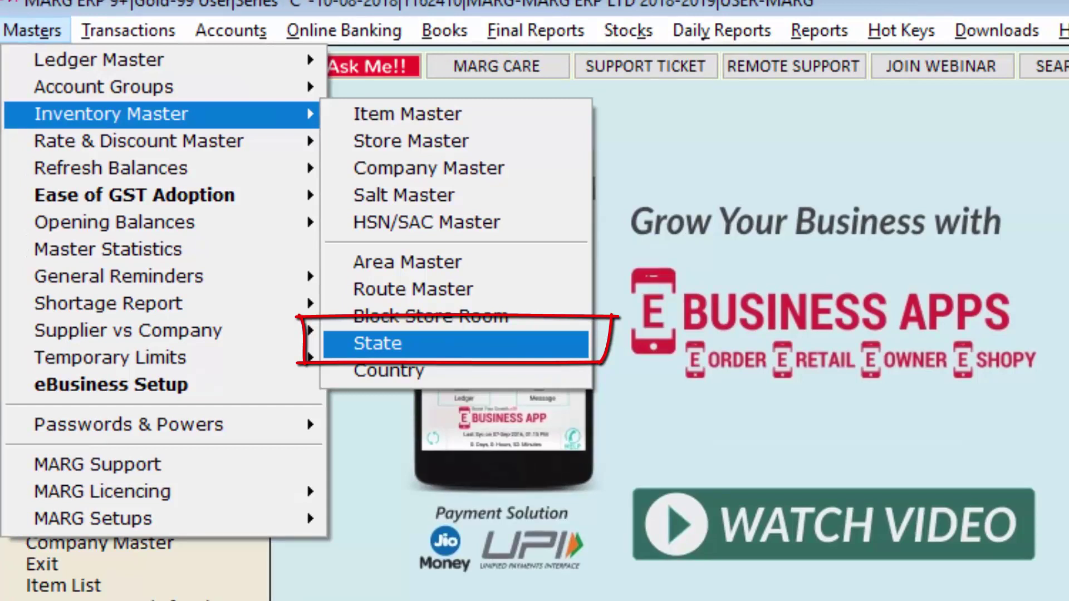
Open the State master list and start a new state entry
key(Return)
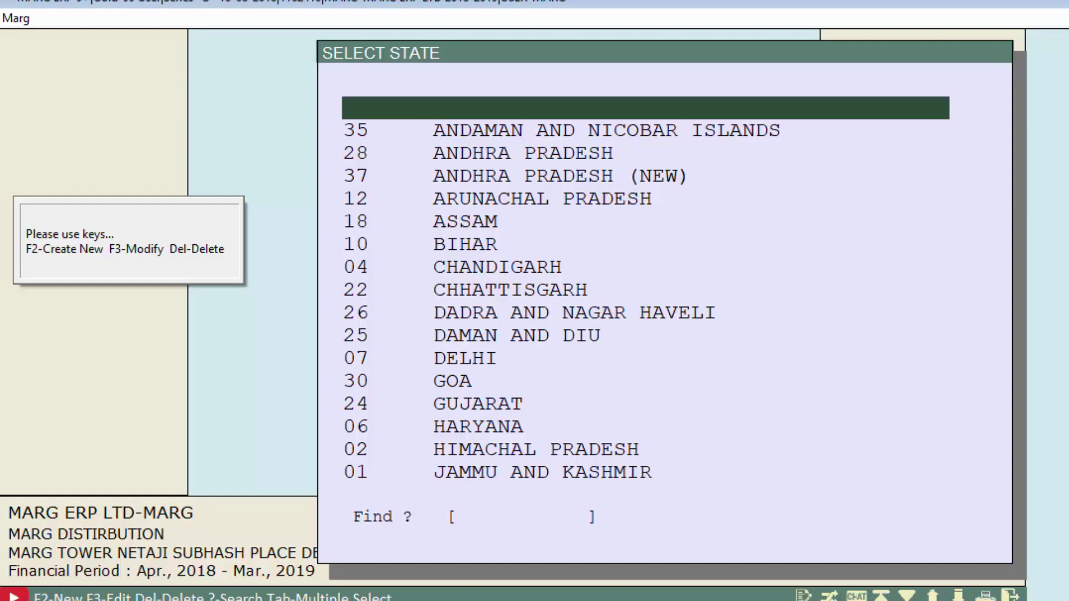
key(F2)
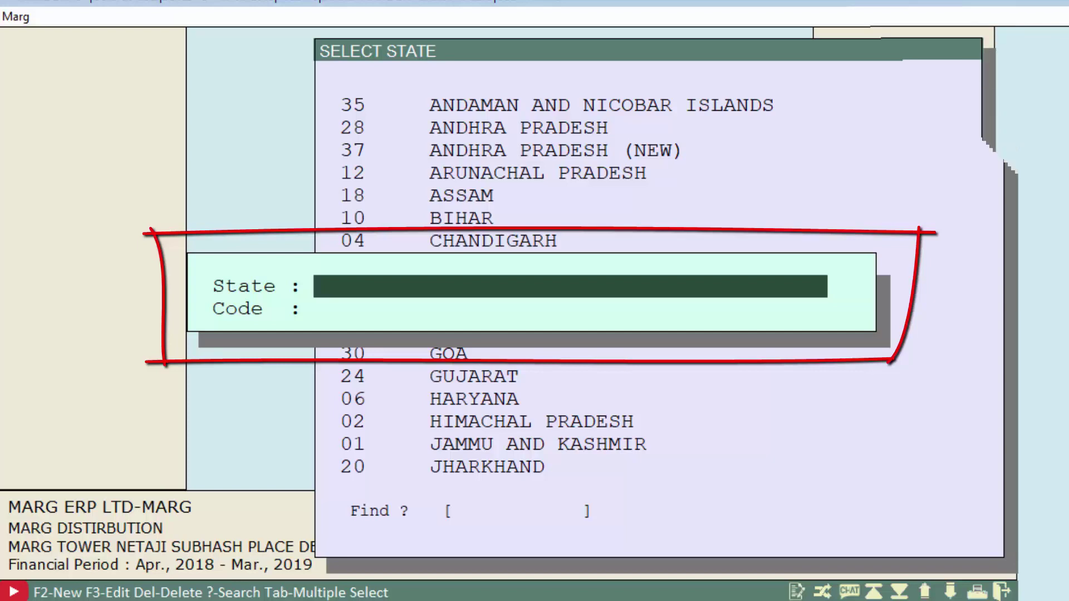
Add the state PUNJAB with code 03
text(PUNJAB)
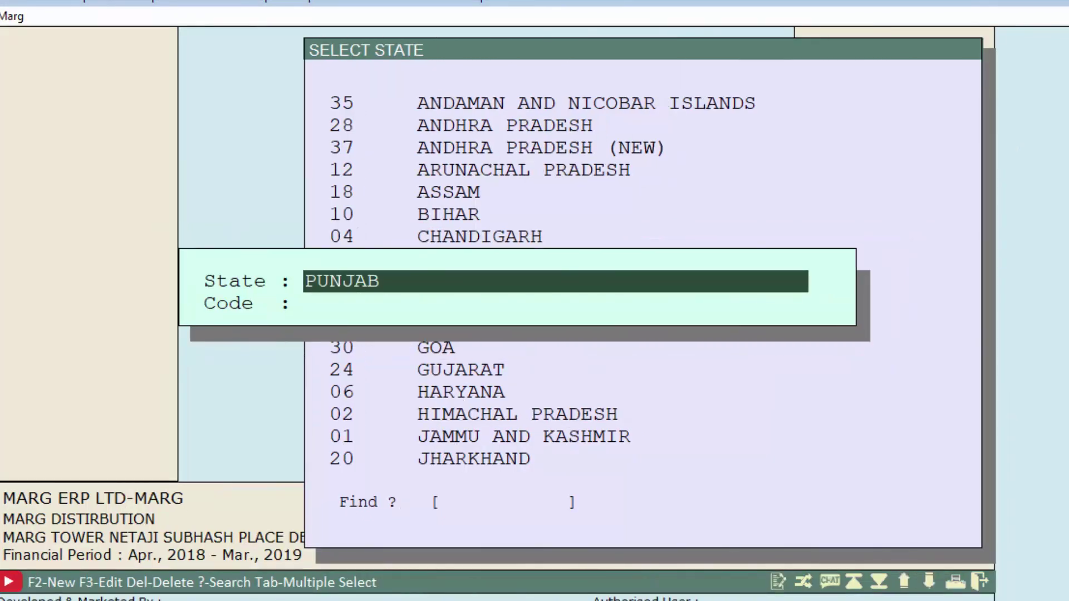
key(Return)
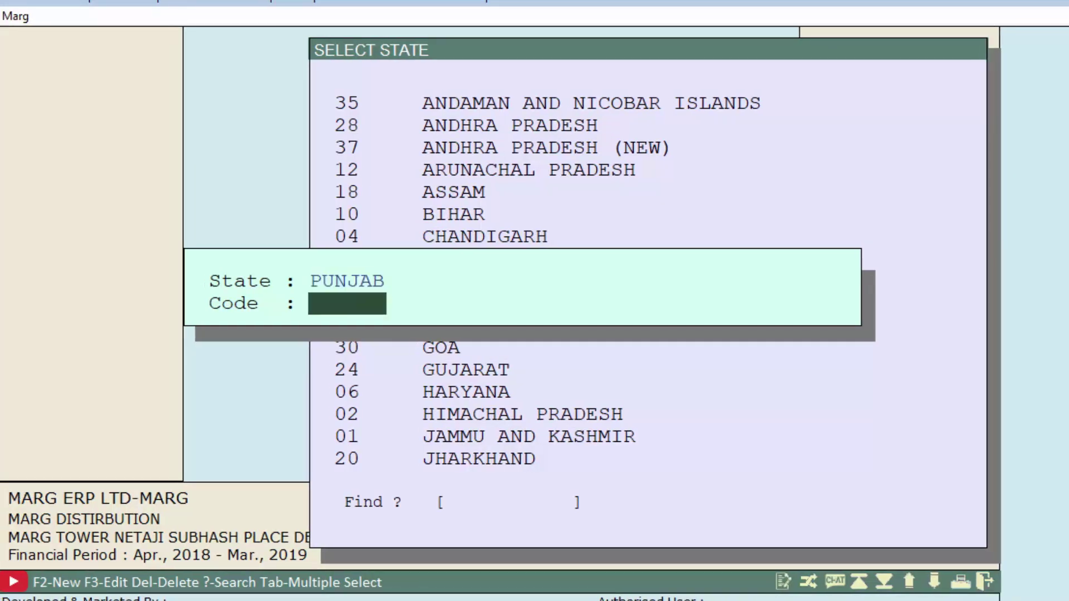
text(03)
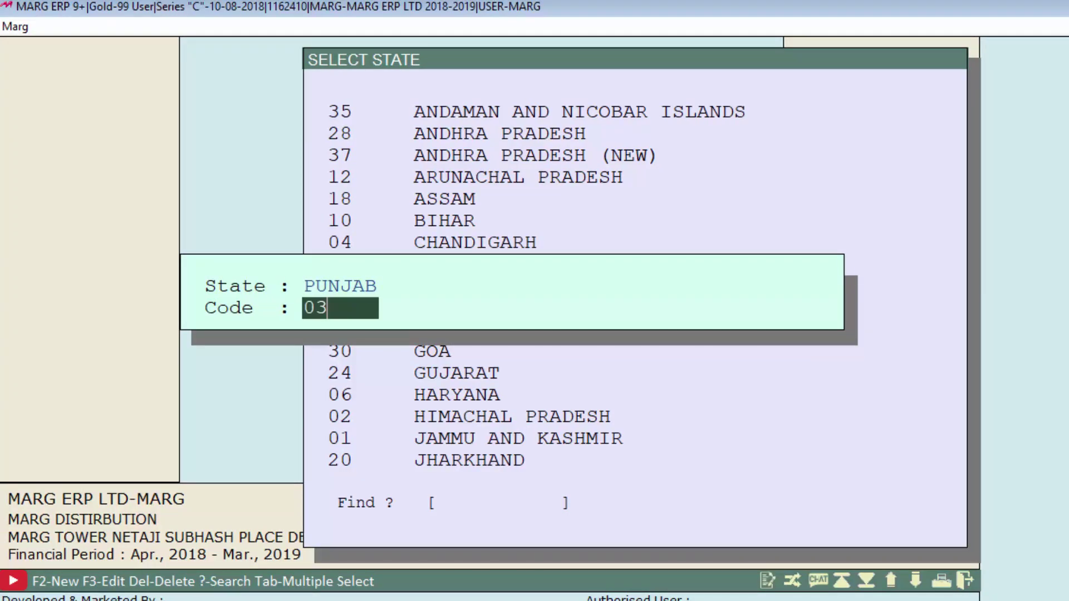
key(Return)
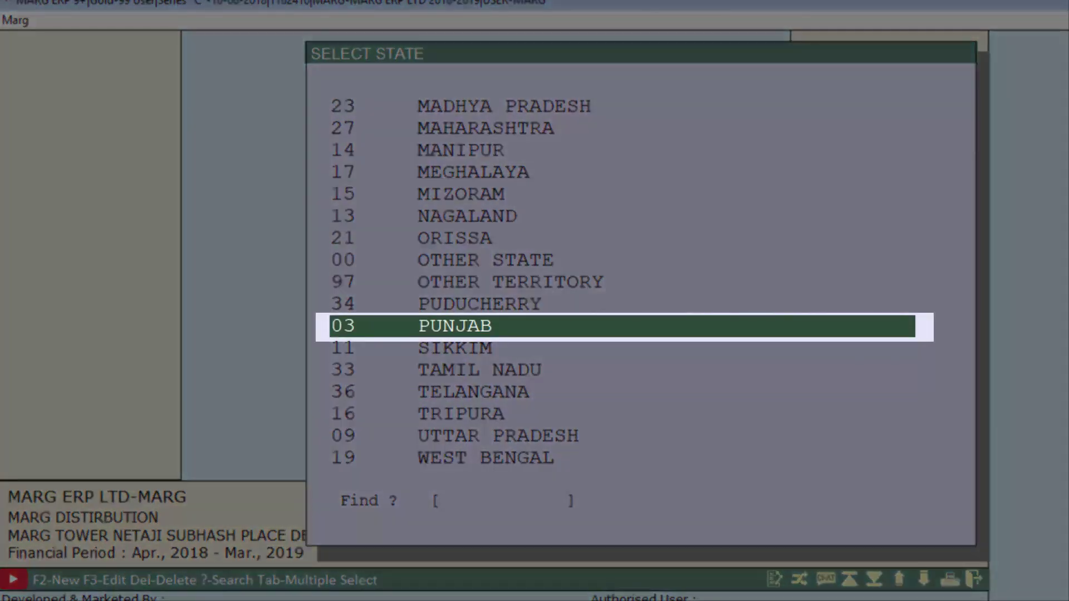
Add the state UTTARAKHAND with code 05
key(F2)
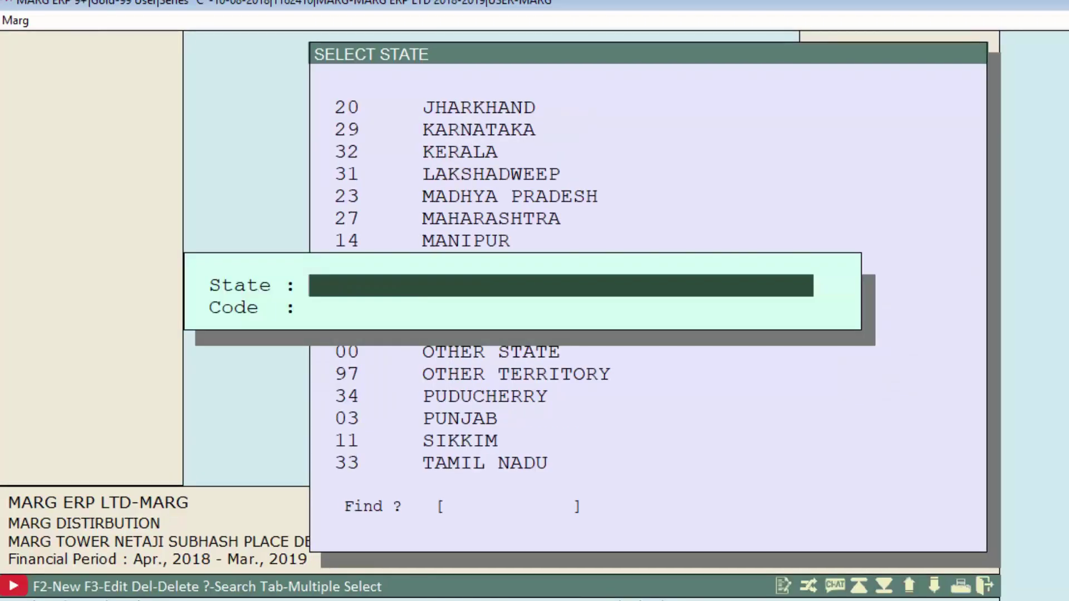
text(UTTARAKHAND)
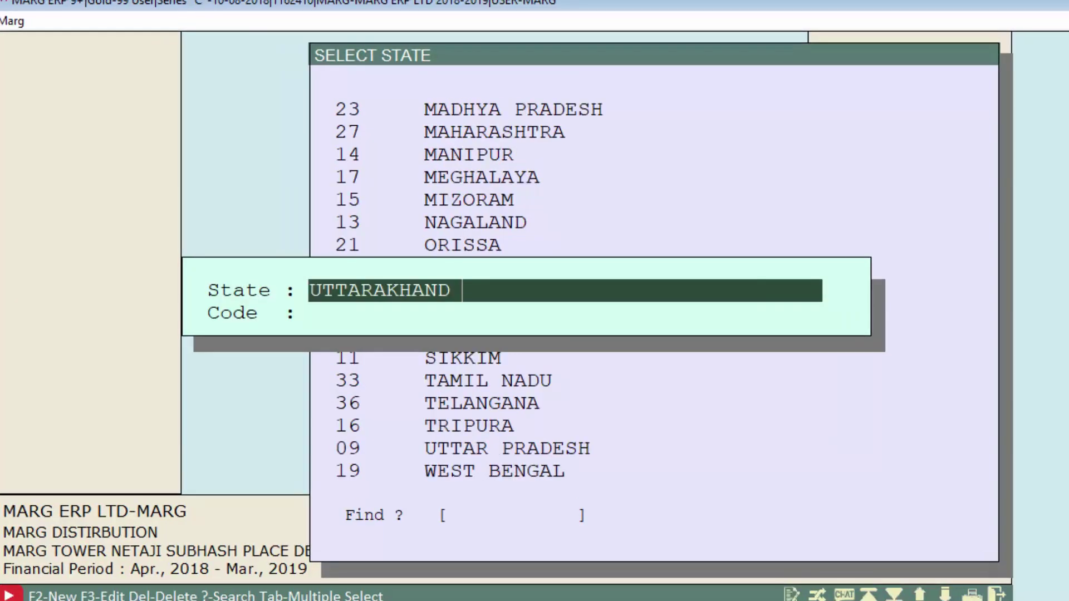
key(Return)
text(05)
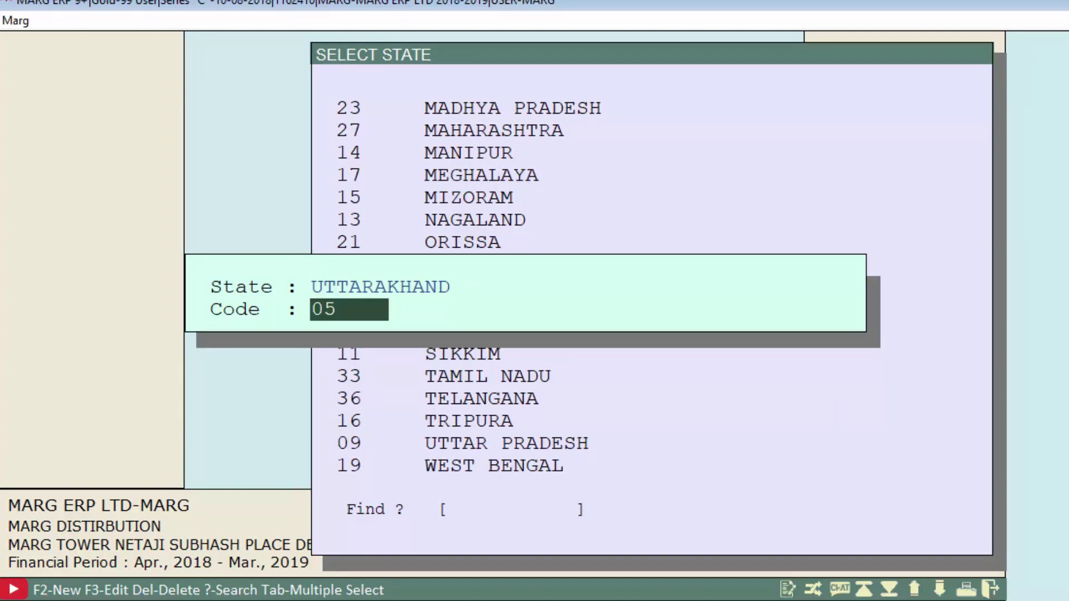
key(Return)
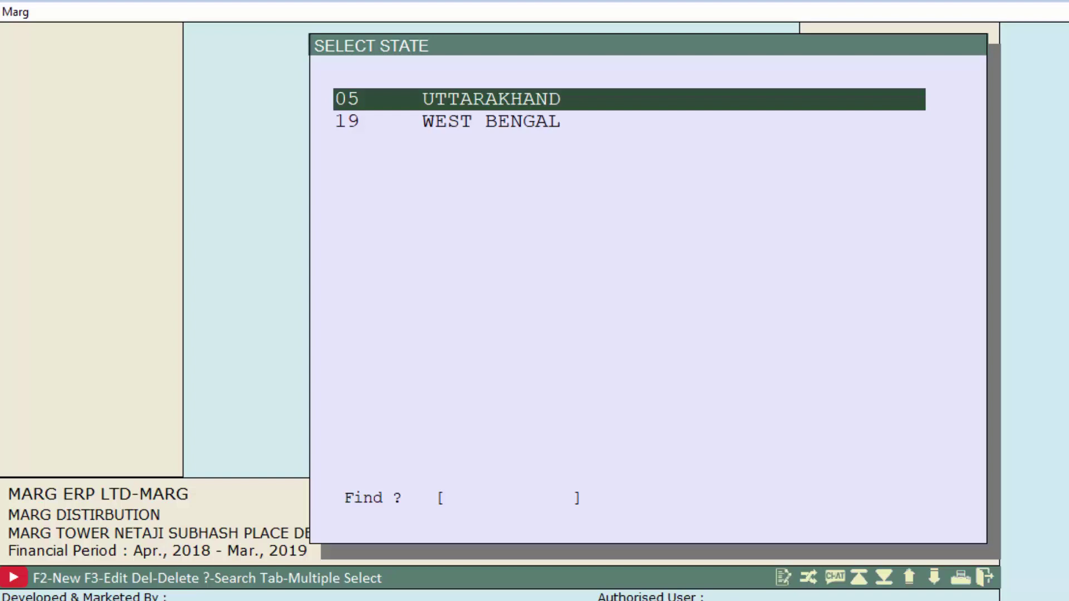
Rename OTHER STATE to RAJASTHAN and change its code from 00 to 08
key(F3)
key(F3)
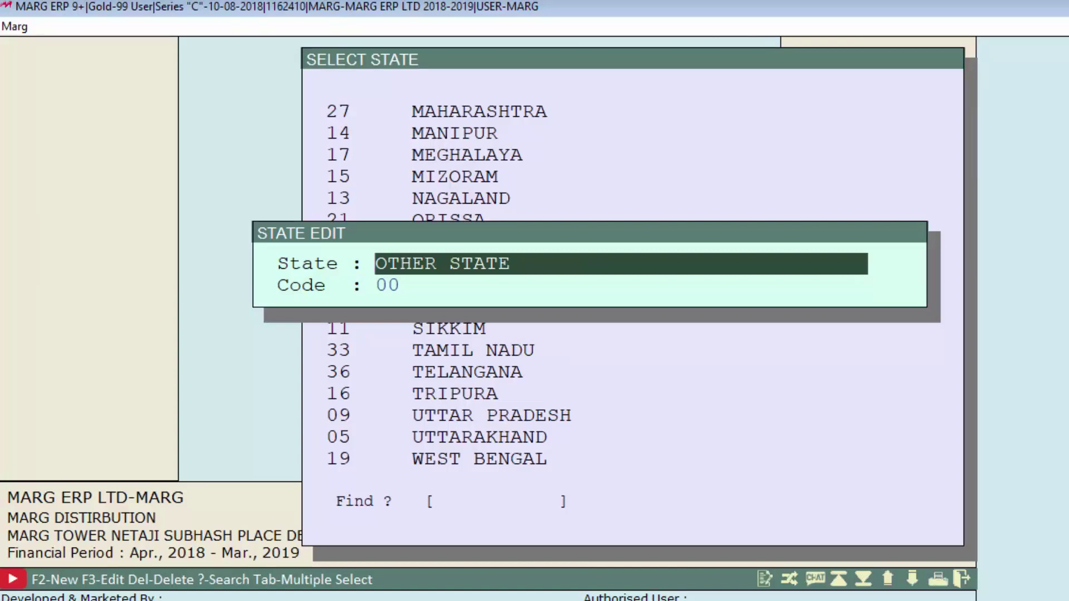
text(RAJASTHAN)
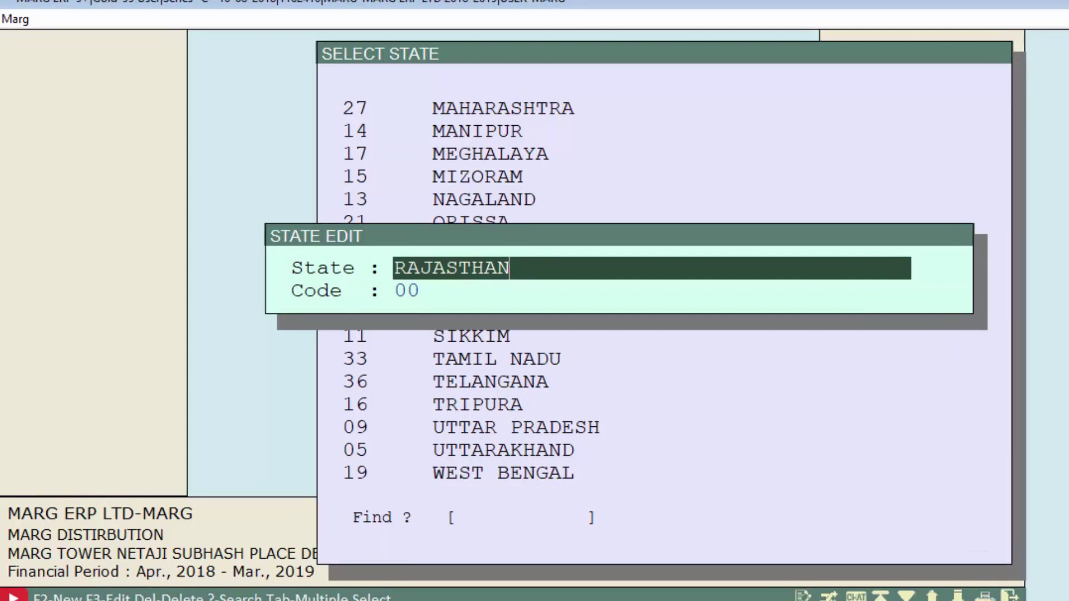
key(Return)
text(08)
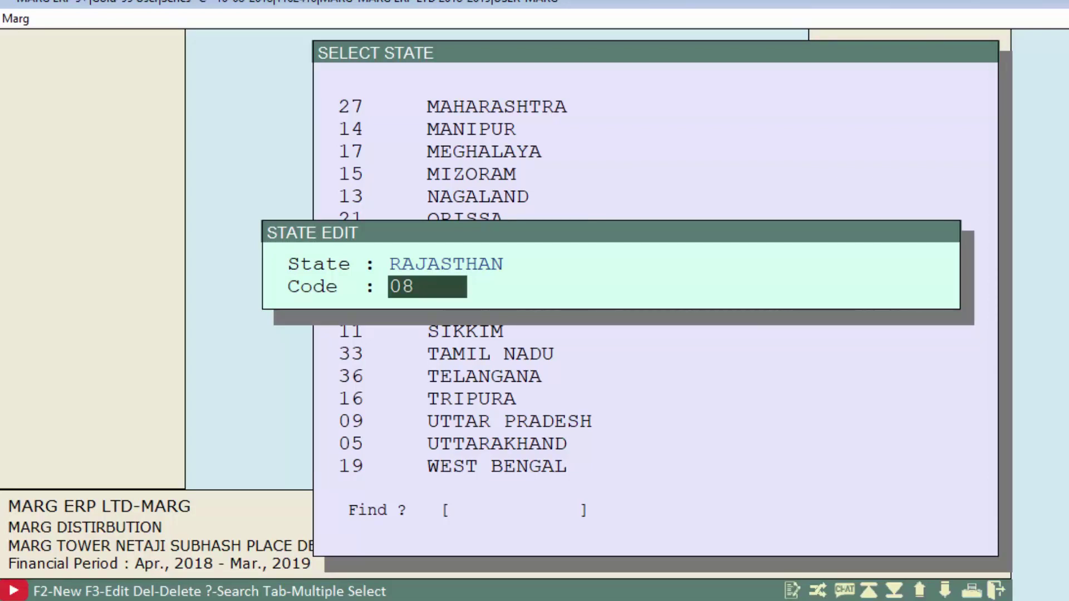
key(Return)
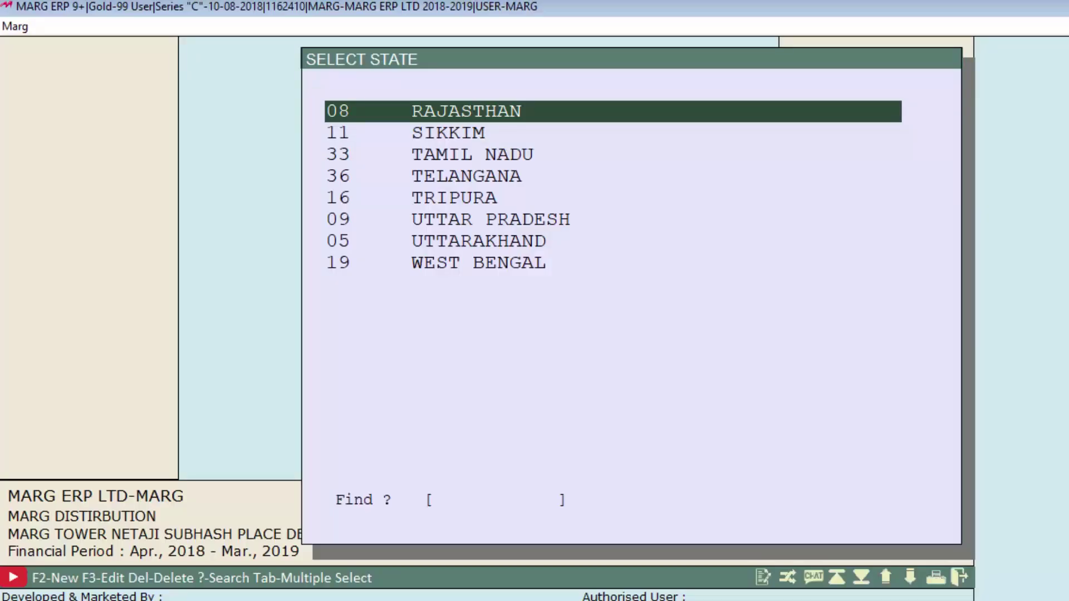
Delete the extra entry near the end of the state list, then close the list
key(Home)
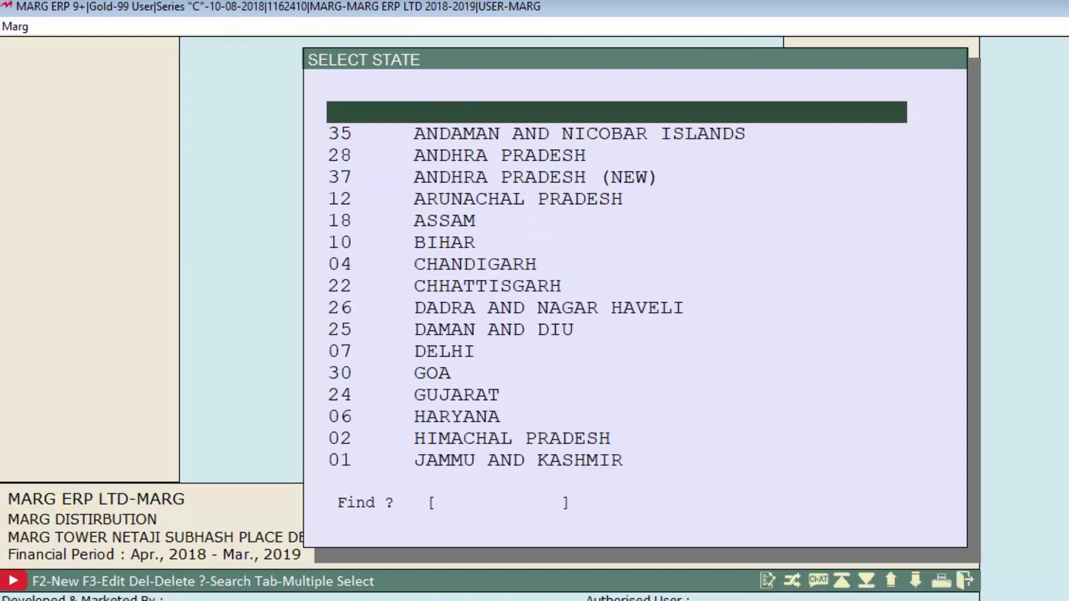
key(Page_Down)
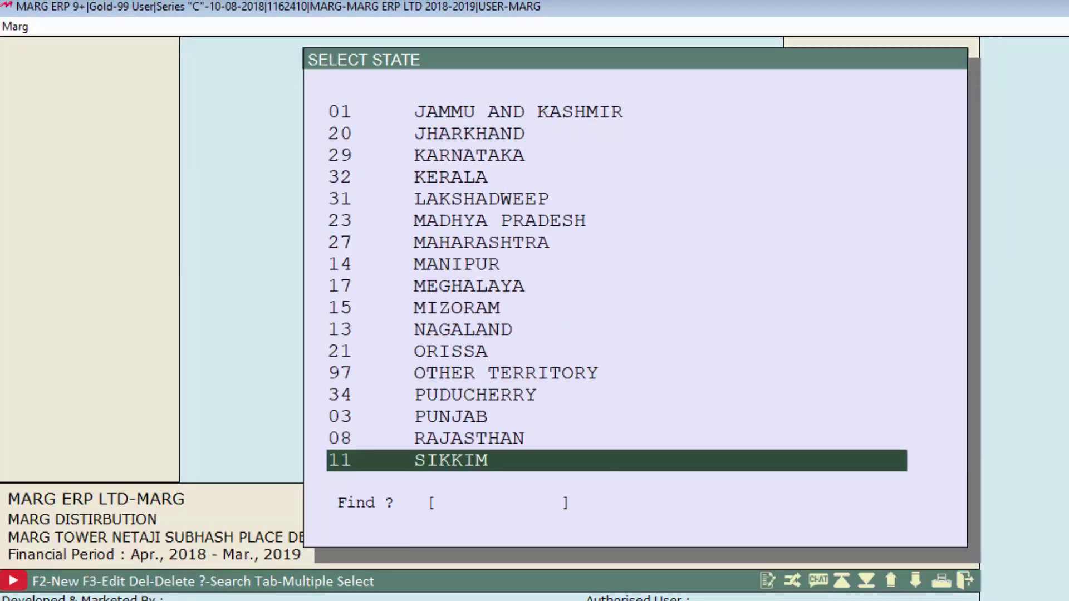
key(Page_Down)
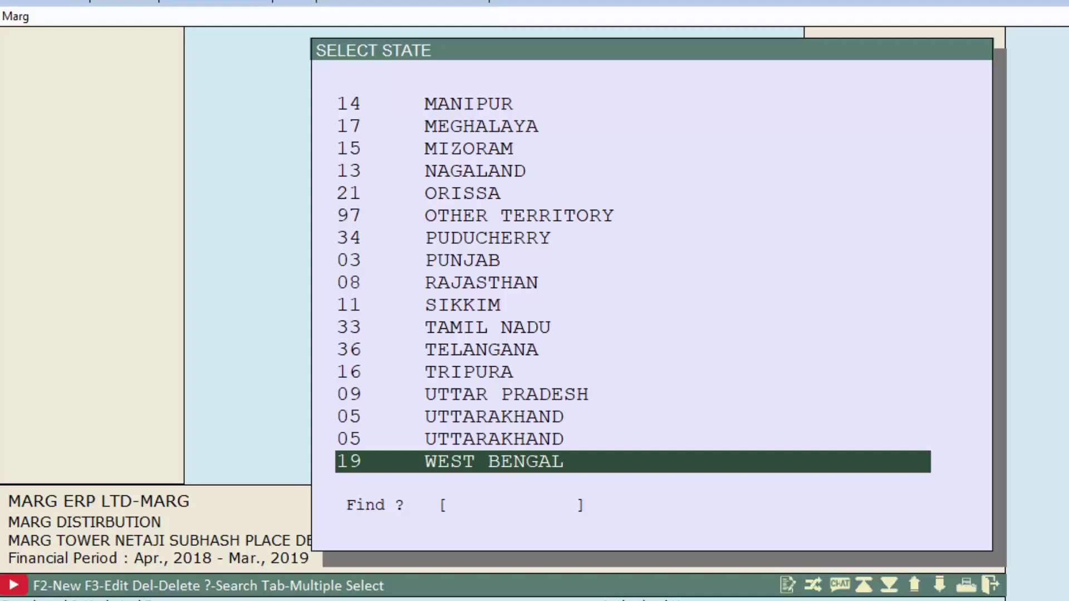
key(Up)
key(Up)
key(Up)
key(Up)
key(Up)
key(Up)
key(Up)
key(Up)
key(Delete)
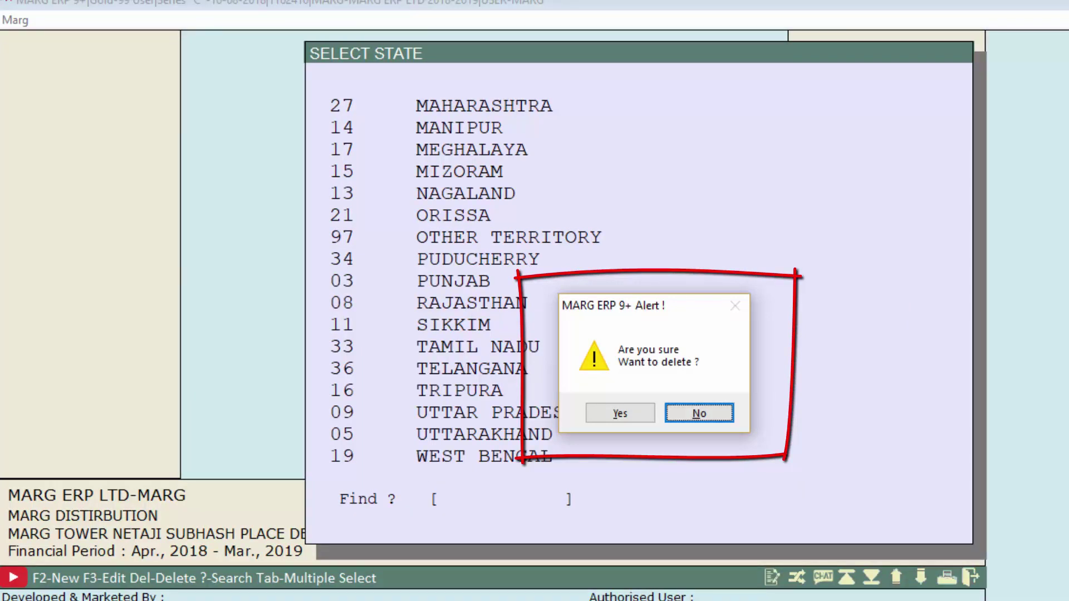
key(Left)
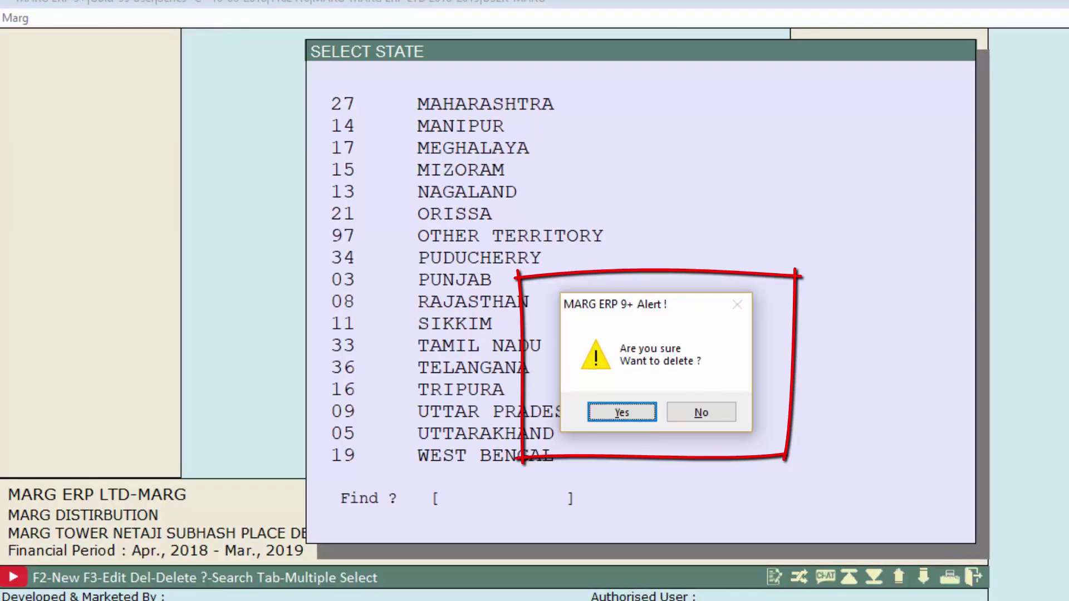
key(Return)
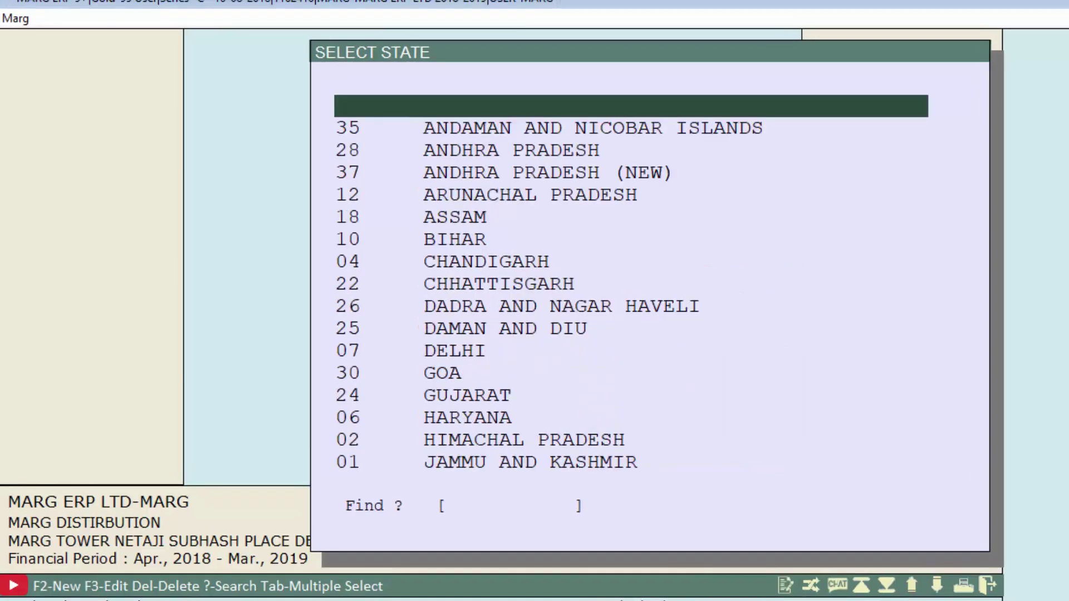
key(Page_Down)
key(Page_Down)
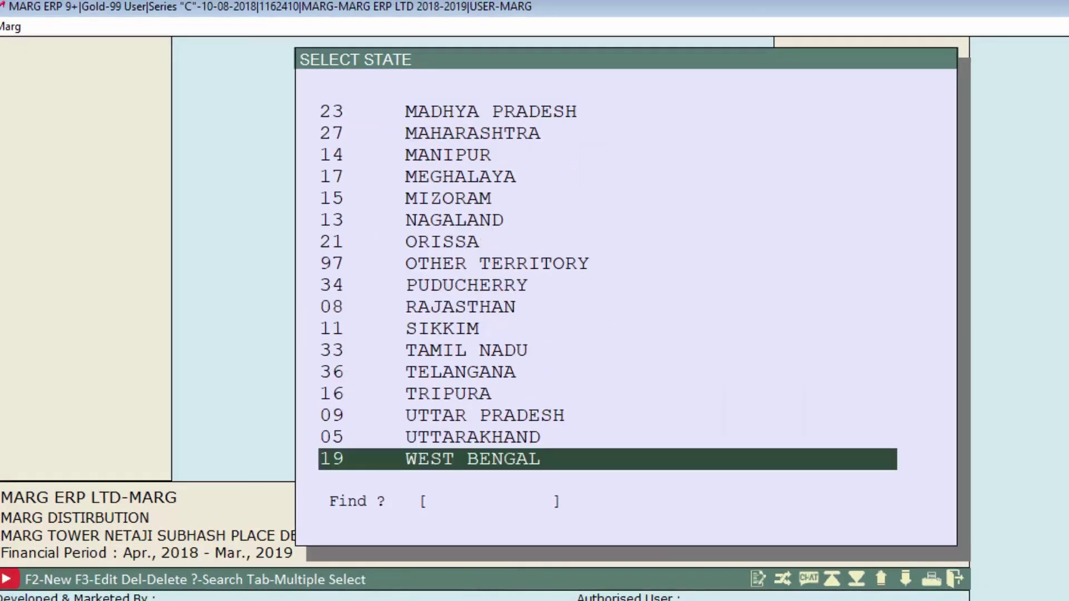
key(Escape)
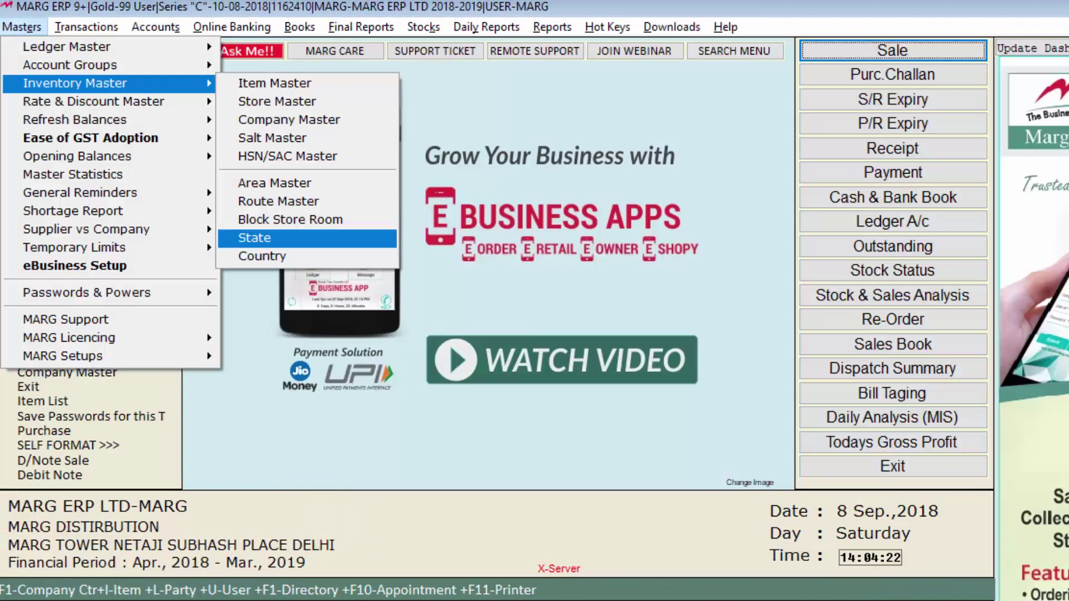